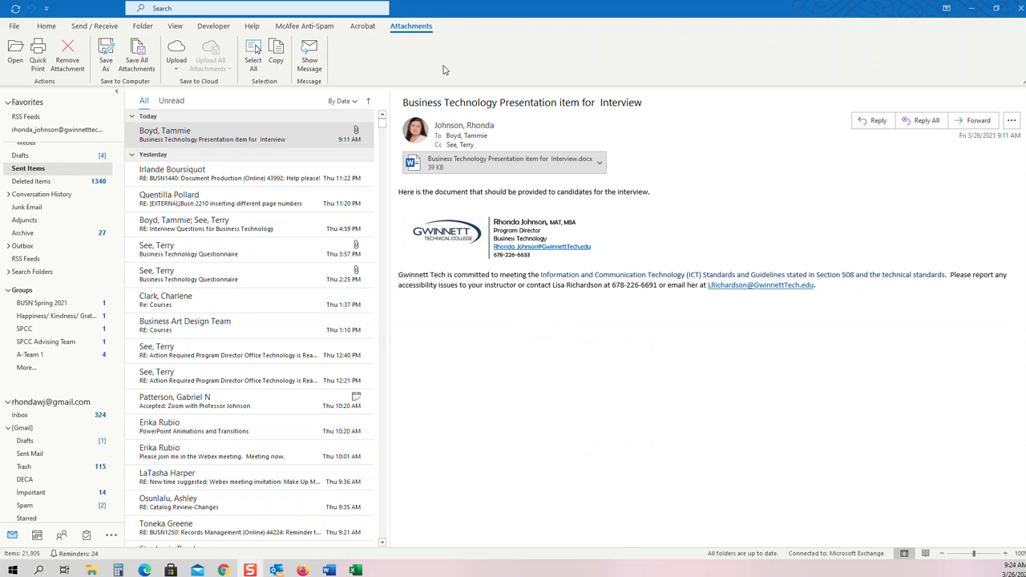
- Open the attachment "Business Technology Presentation item for Interview.docx" in Word, enable editing, and maximize the document window
{"action": "key", "text": "ctrl+a"}
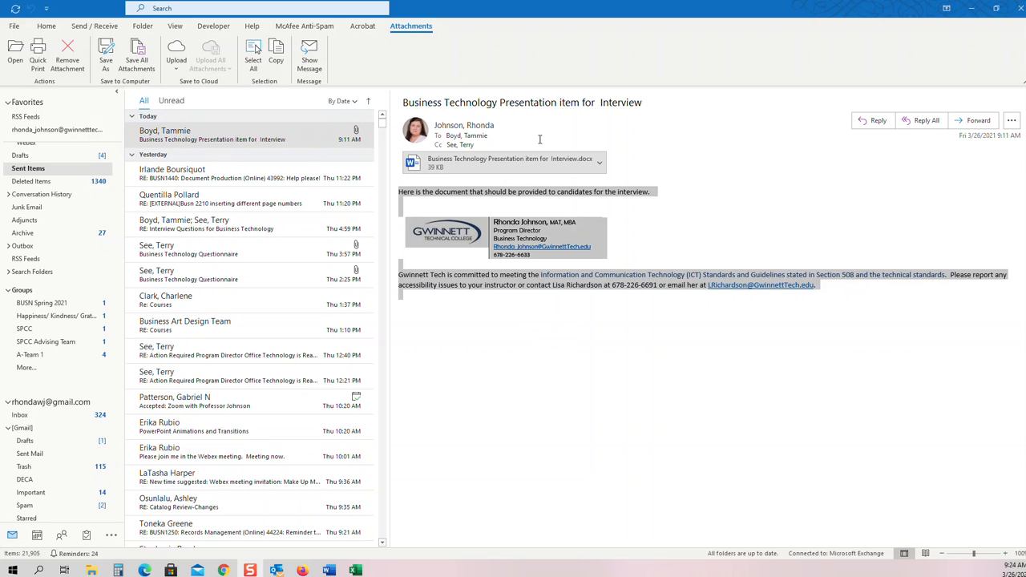
{"action": "left_click", "coordinate": [507, 163]}
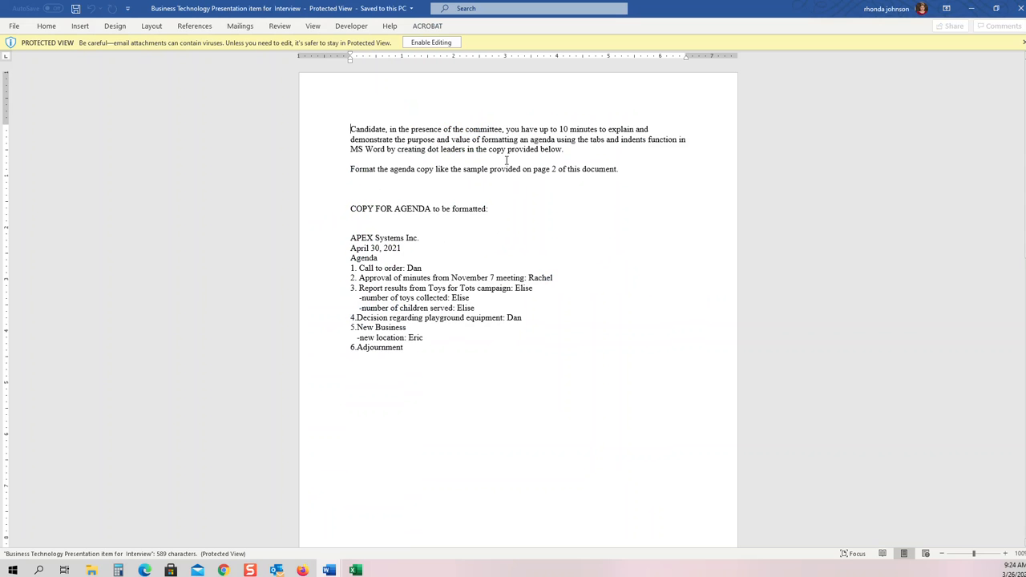
{"action": "left_click", "coordinate": [432, 42]}
{"action": "key", "text": "alt+Tab"}
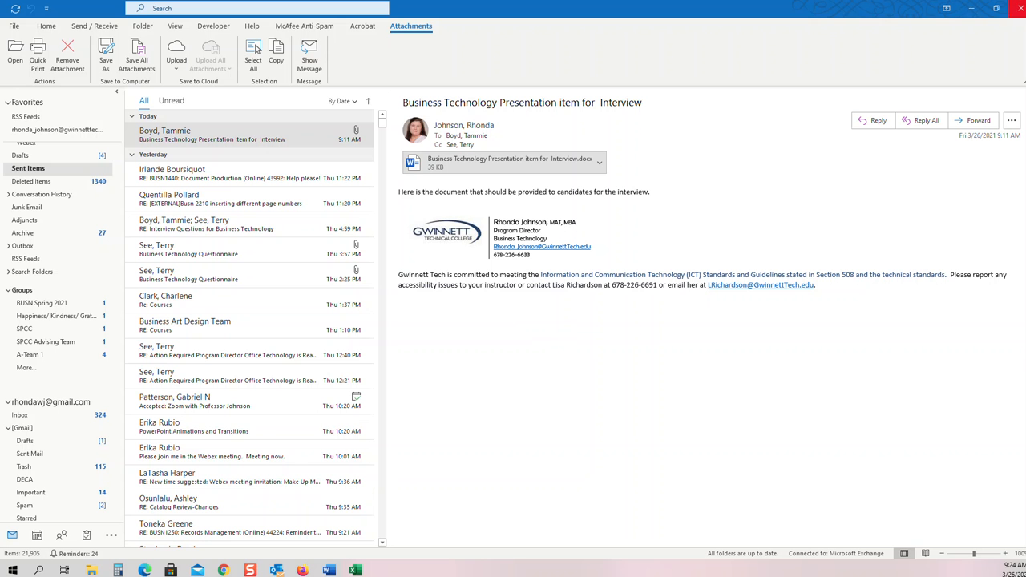
{"action": "left_click_drag", "start_coordinate": [1025, 29], "coordinate": [490, 54]}
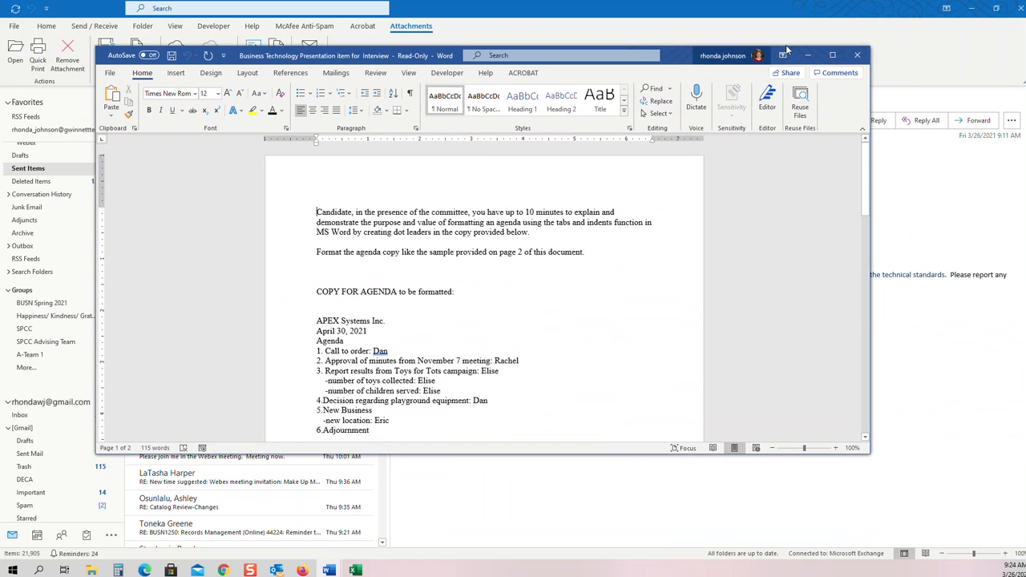
{"action": "left_click", "coordinate": [832, 55]}
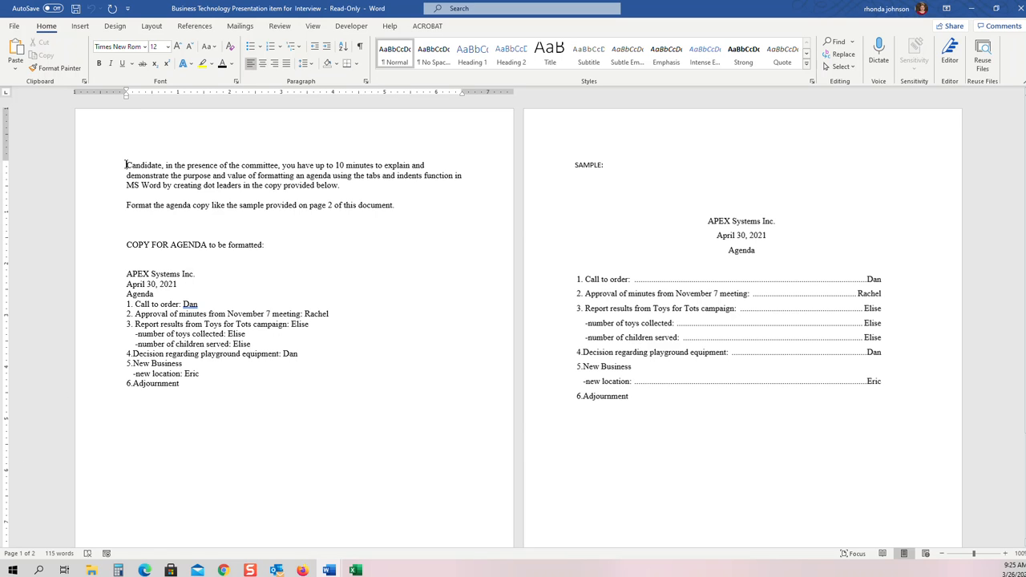
- Delete the candidate instructions and the "COPY FOR AGENDA" line, and insert seven blank lines above "APEX Systems Inc."
{"action": "left_click_drag", "start_coordinate": [125, 165], "coordinate": [269, 251]}
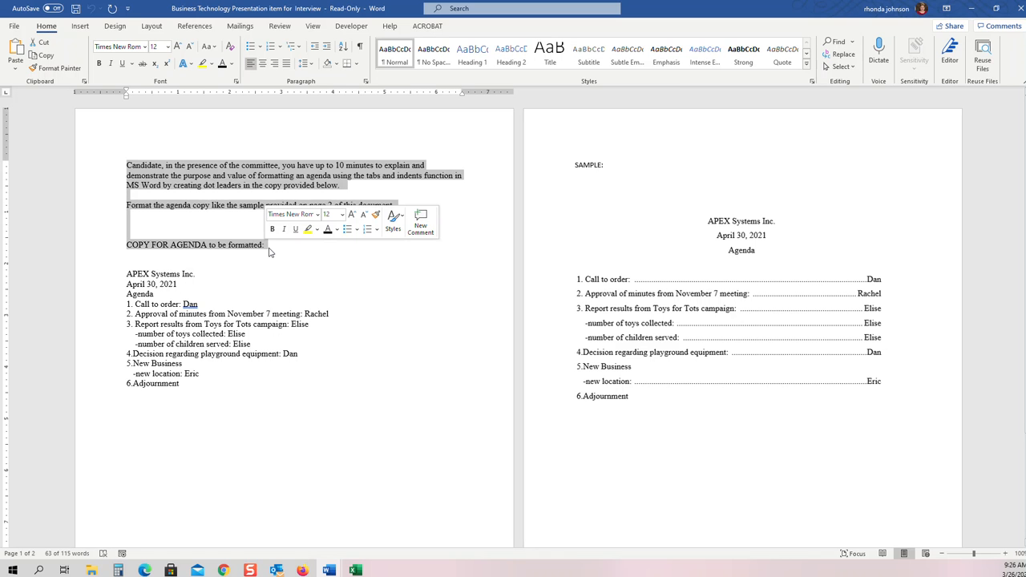
{"action": "key", "text": "Delete"}
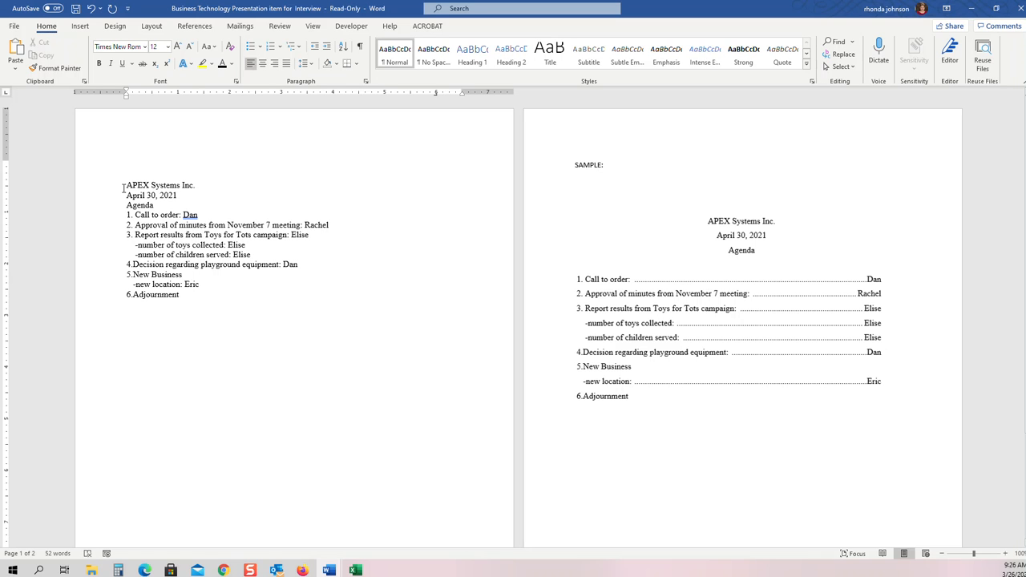
{"action": "key", "text": "Return"}
{"action": "key", "text": "Return"}
{"action": "key", "text": "Return"}
{"action": "key", "text": "Return"}
{"action": "key", "text": "Return"}
{"action": "key", "text": "Return"}
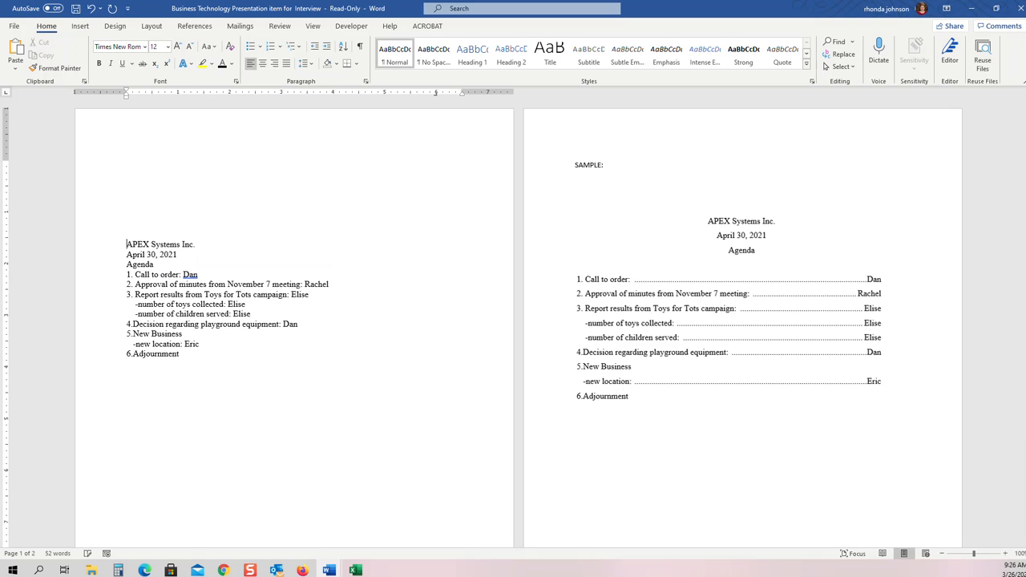
{"action": "key", "text": "Return"}
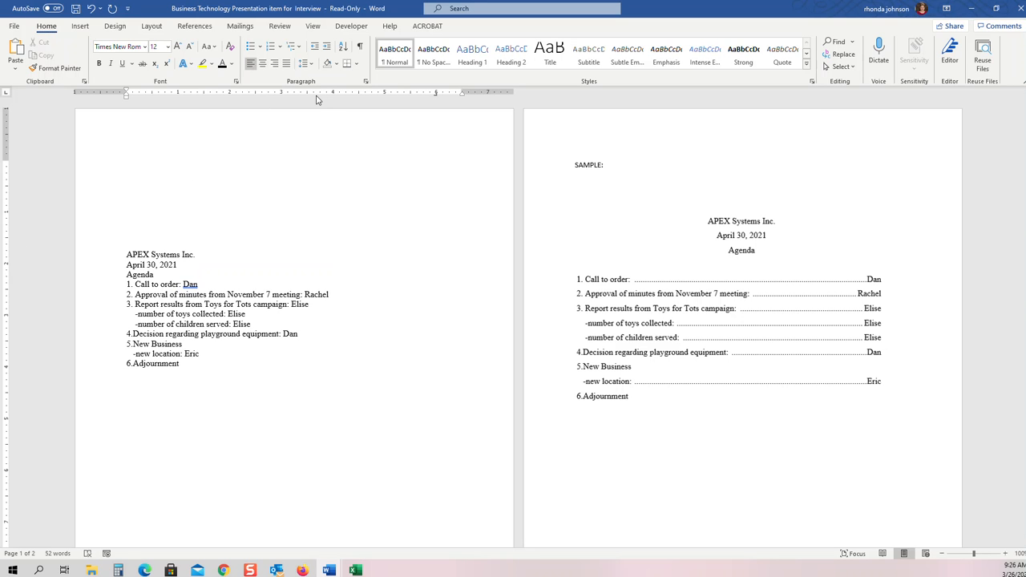
- Hide the ruler and show it again
{"action": "left_click", "coordinate": [314, 26]}
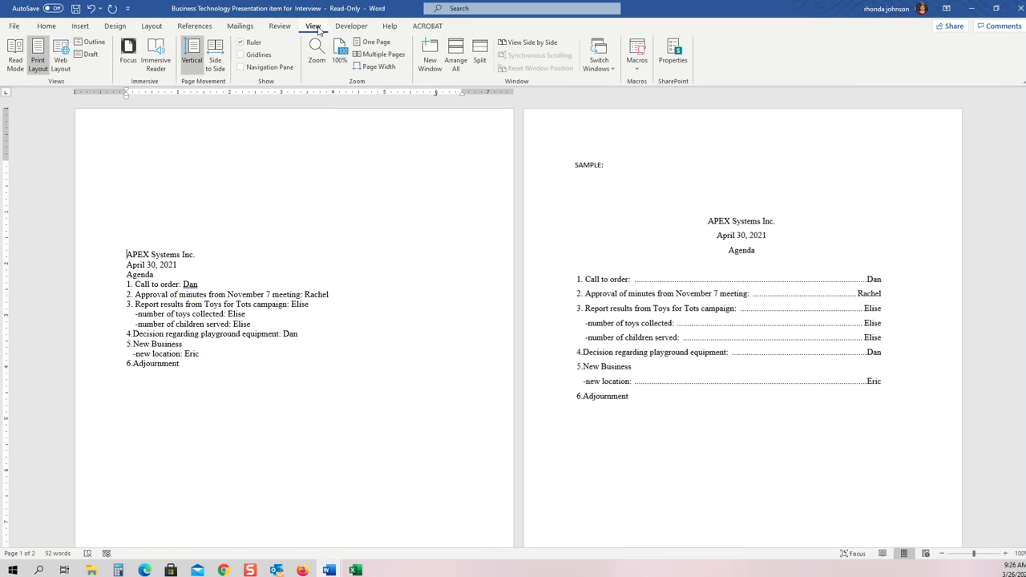
{"action": "left_click", "coordinate": [240, 43]}
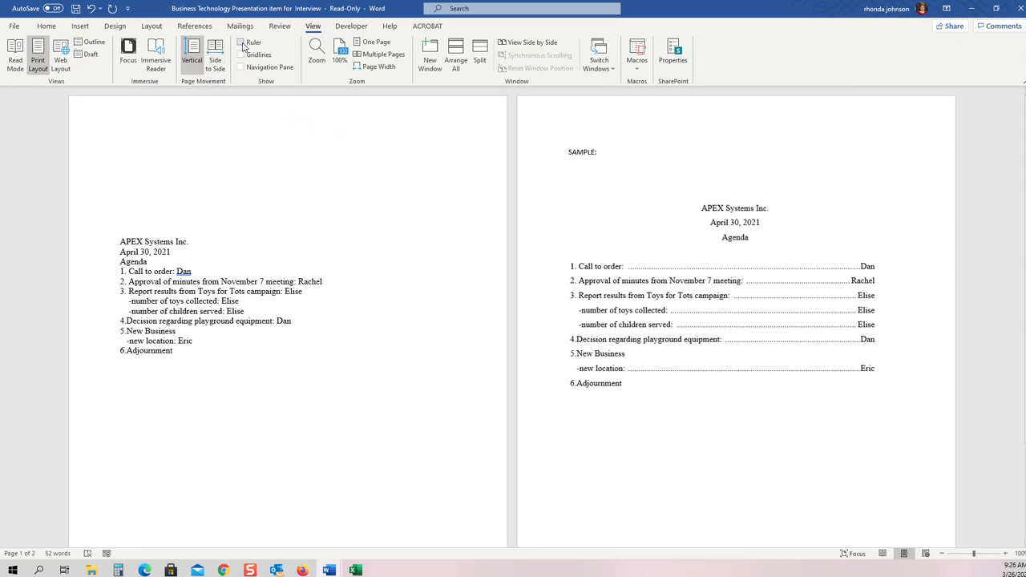
{"action": "left_click", "coordinate": [241, 43]}
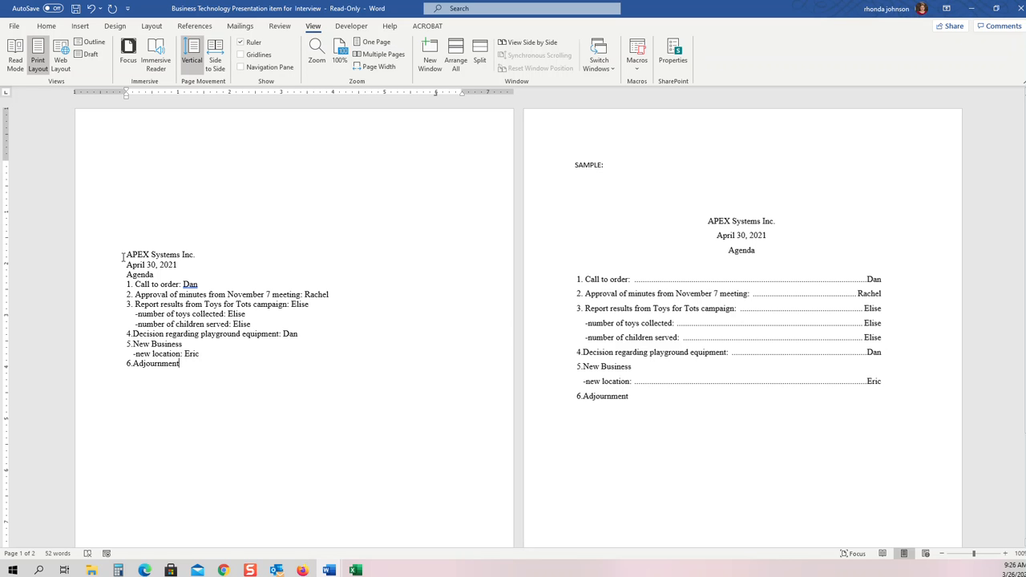
- Try to center the three agenda heading lines, from "APEX Systems Inc." to "Agenda", and revert the alignment
{"action": "left_click_drag", "start_coordinate": [127, 254], "coordinate": [160, 275]}
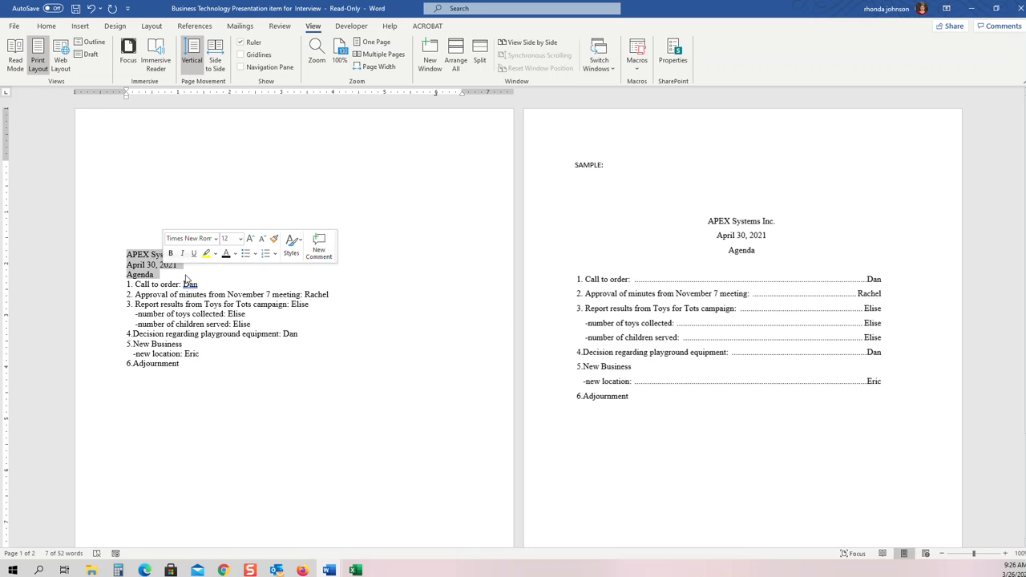
{"action": "left_click", "coordinate": [46, 27]}
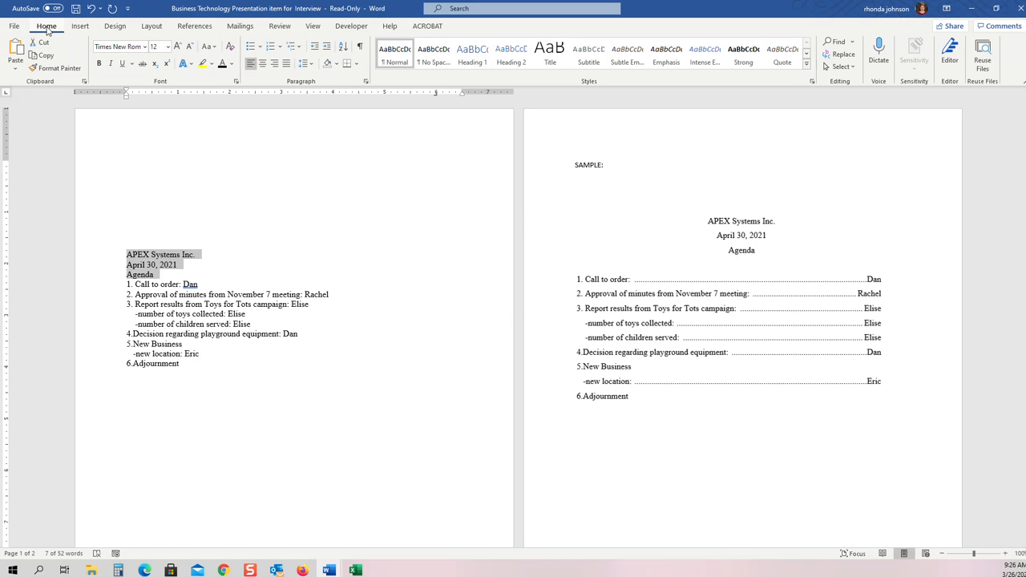
{"action": "left_click", "coordinate": [263, 64]}
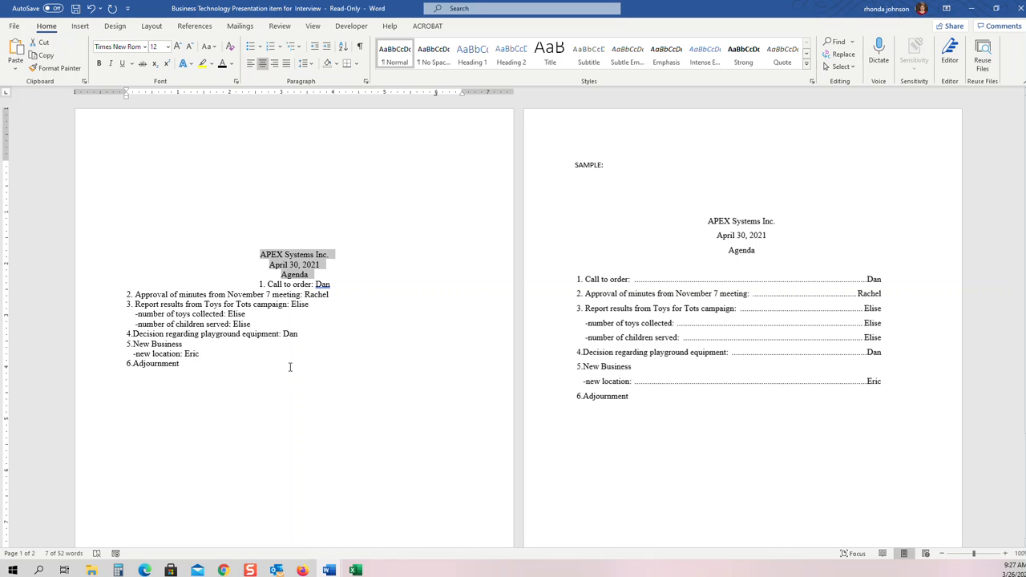
{"action": "key", "text": "ctrl+l"}
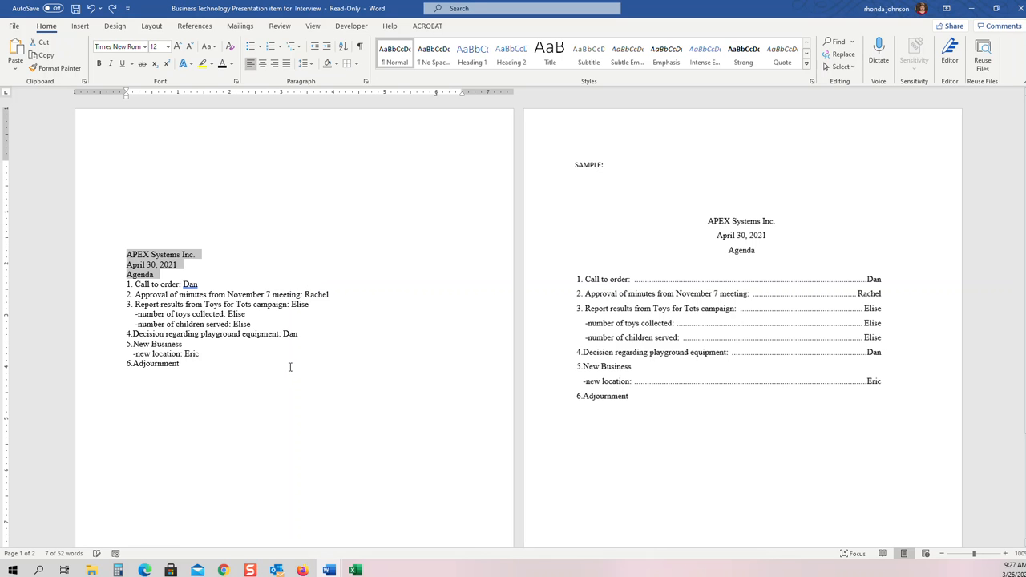
- Insert two blank lines after "Agenda" and center the three heading lines from "APEX Systems Inc." to "Agenda"
{"action": "left_click", "coordinate": [161, 277]}
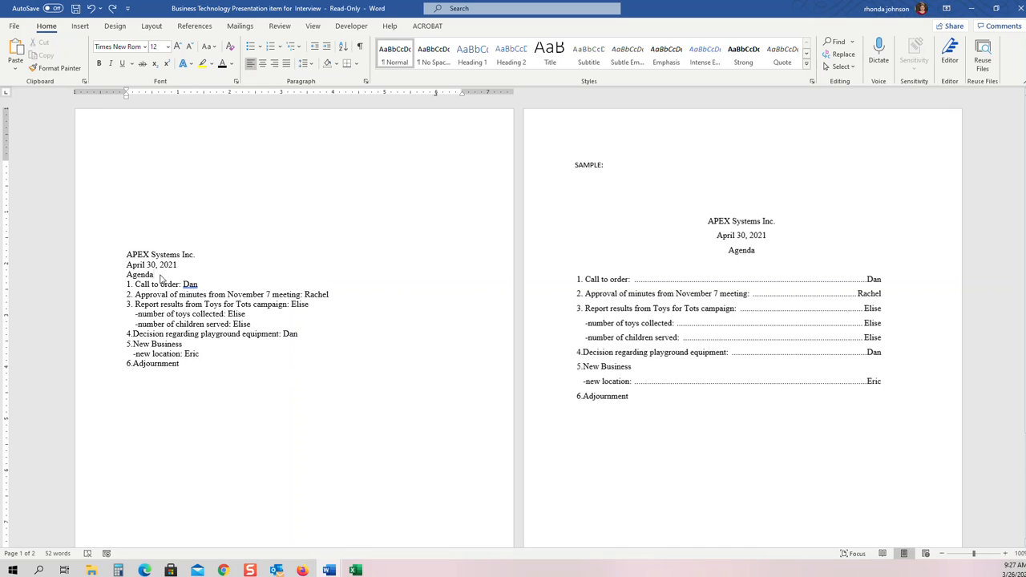
{"action": "key", "text": "Return"}
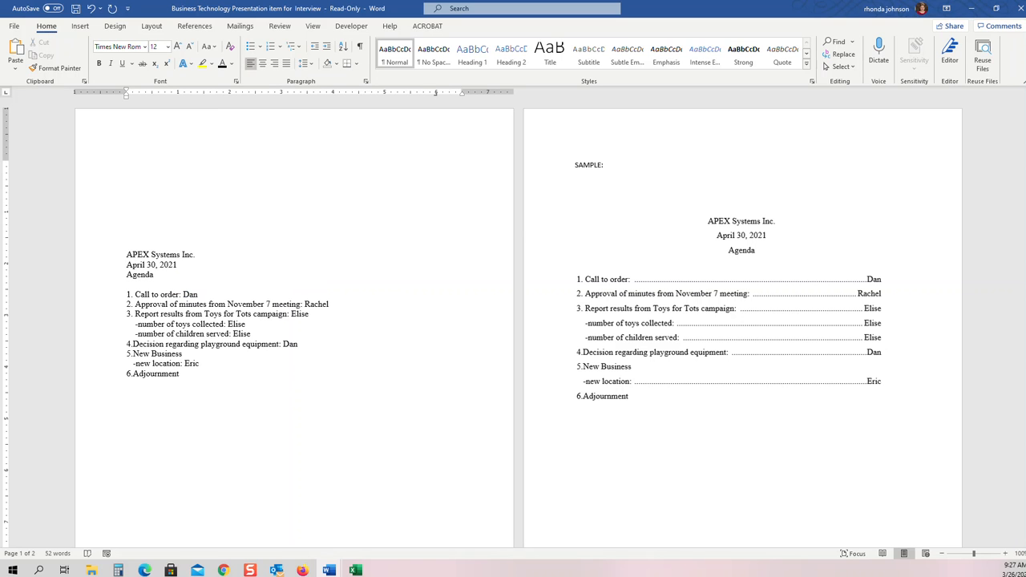
{"action": "key", "text": "Return"}
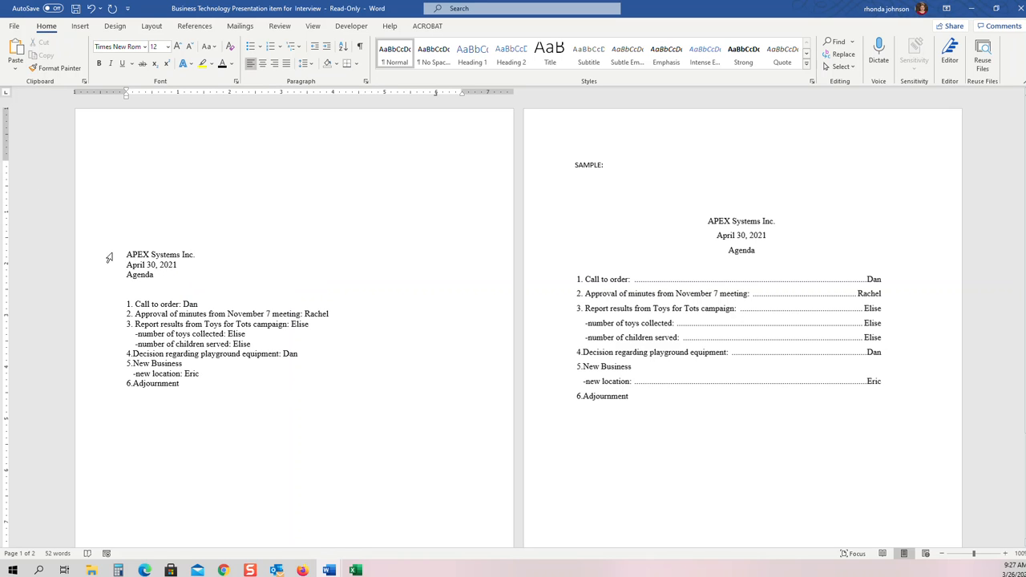
{"action": "left_click_drag", "start_coordinate": [126, 252], "coordinate": [161, 274]}
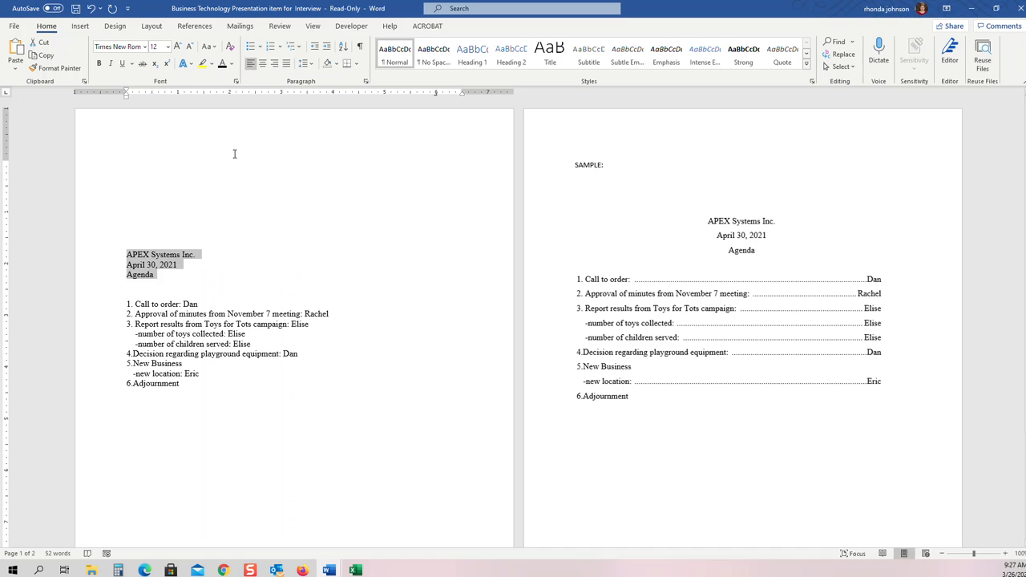
{"action": "left_click", "coordinate": [263, 68]}
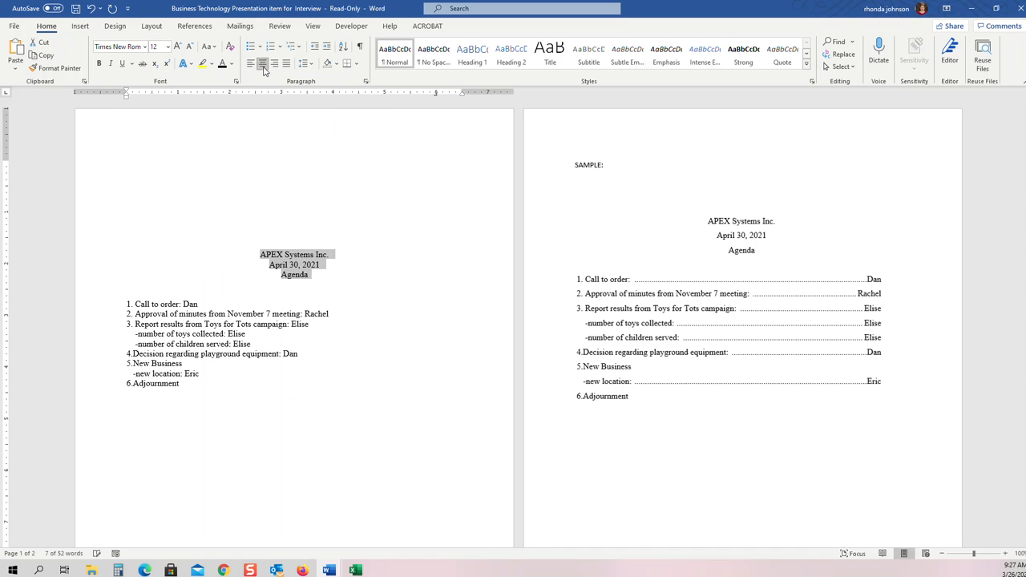
{"action": "left_click", "coordinate": [305, 268]}
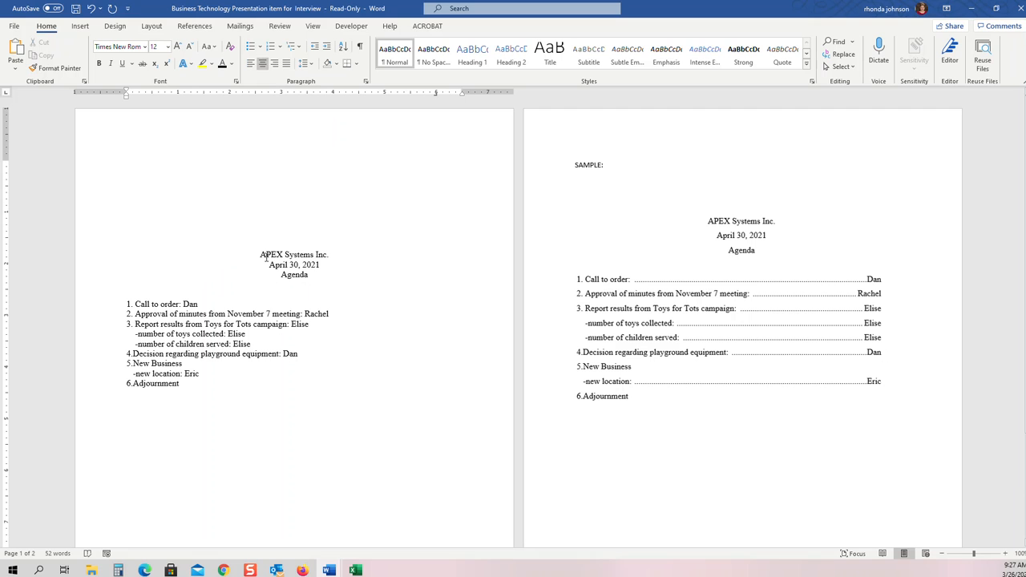
- Make the heading line "APEX Systems Inc." bold
{"action": "left_click_drag", "start_coordinate": [263, 255], "coordinate": [329, 255]}
{"action": "left_click", "coordinate": [99, 67]}
{"action": "left_click", "coordinate": [353, 276]}
{"action": "left_click", "coordinate": [259, 254]}
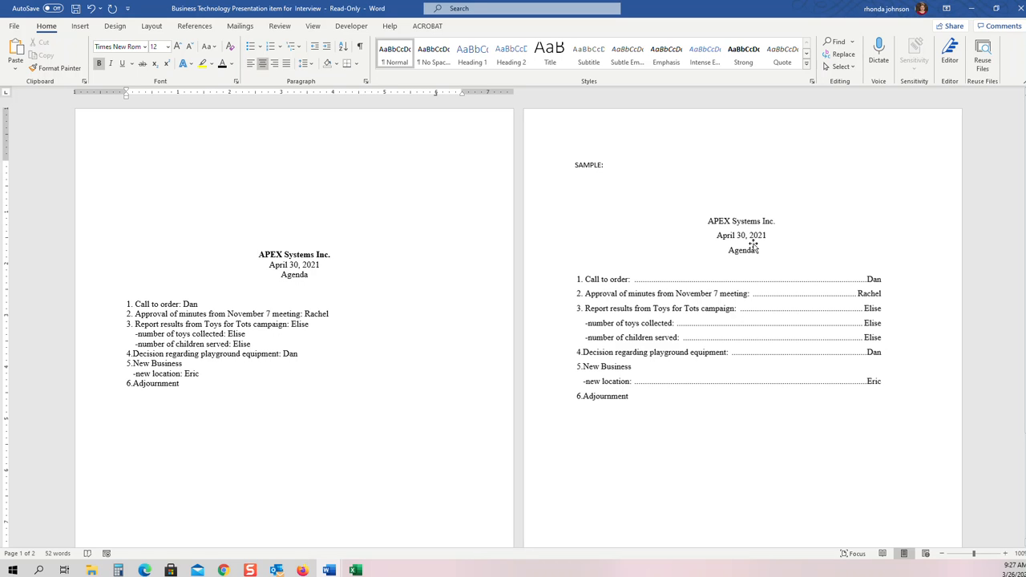
- Insert one blank line after "APEX Systems Inc." and one after the date "April 30, 2021"
{"action": "left_click", "coordinate": [343, 257]}
{"action": "key", "text": "Return"}
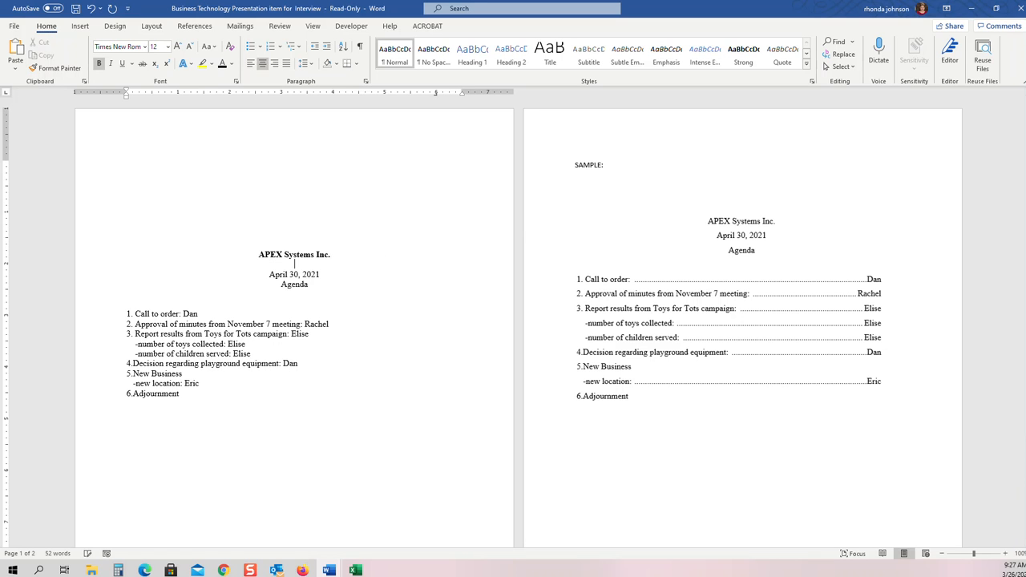
{"action": "left_click", "coordinate": [339, 273]}
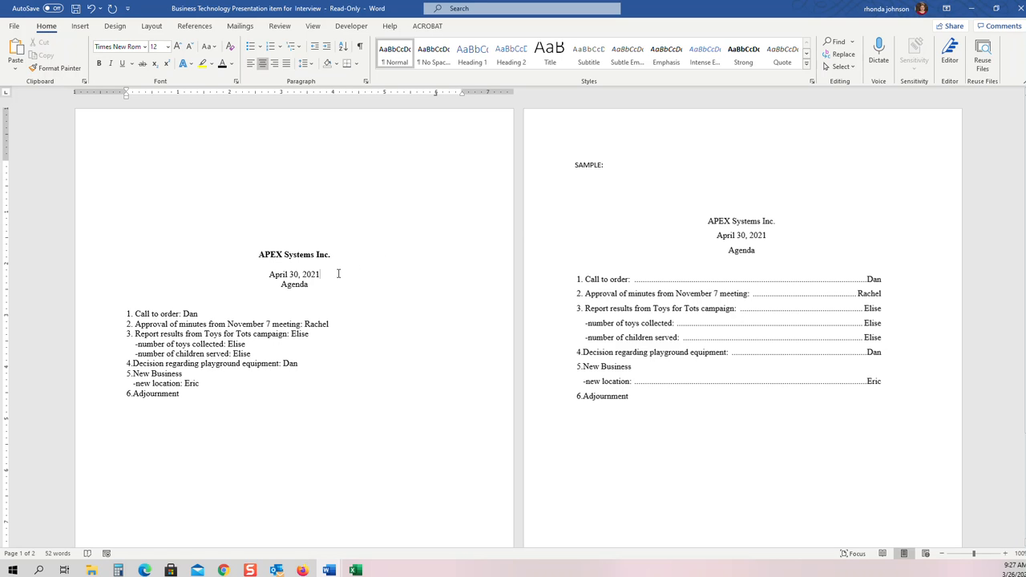
{"action": "key", "text": "Return"}
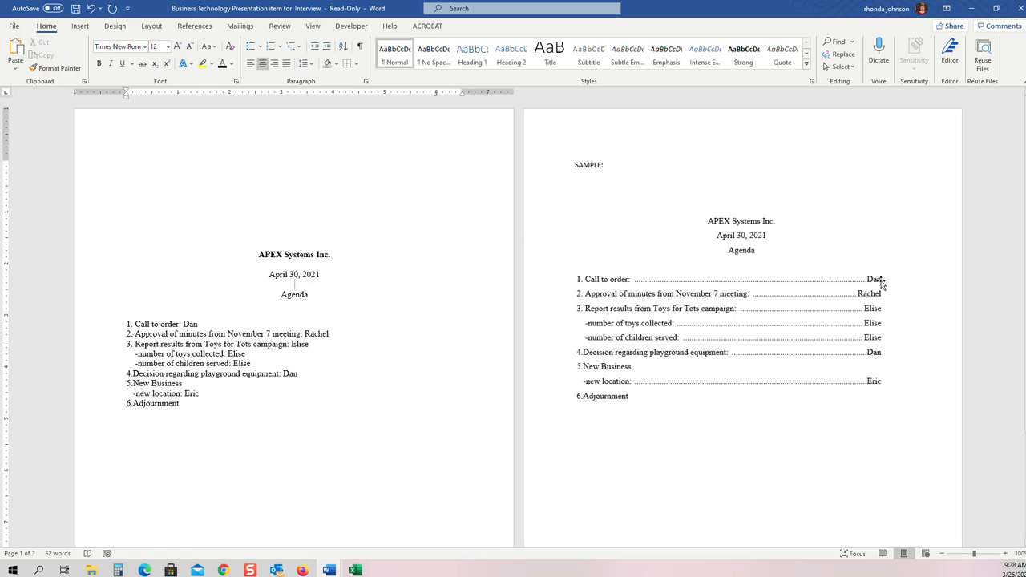
- Clear all existing tab stops from the agenda items, from "1. Call to order" through "6.Adjournment"
{"action": "left_click_drag", "start_coordinate": [185, 407], "coordinate": [124, 330]}
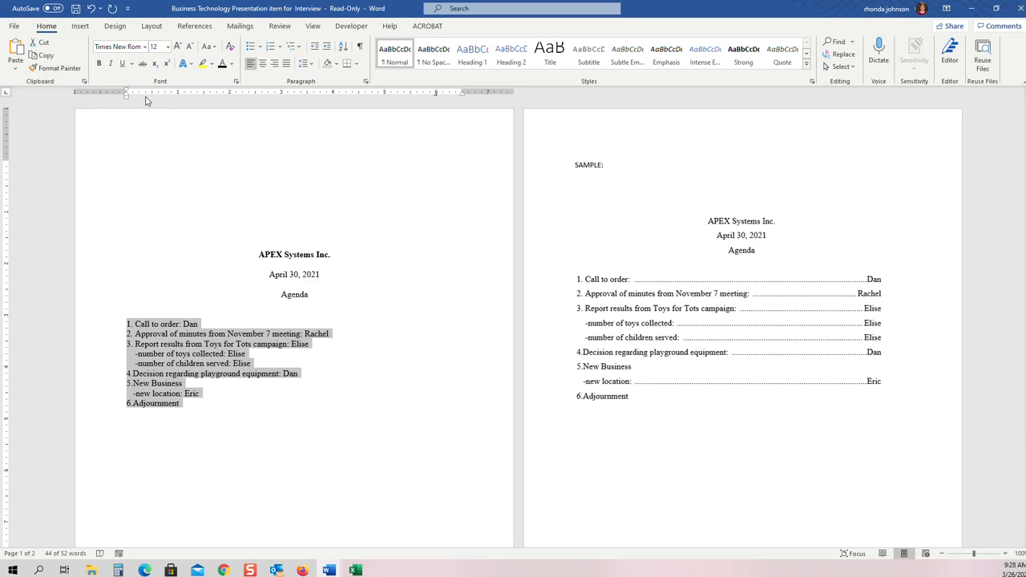
{"action": "double_click", "coordinate": [436, 94]}
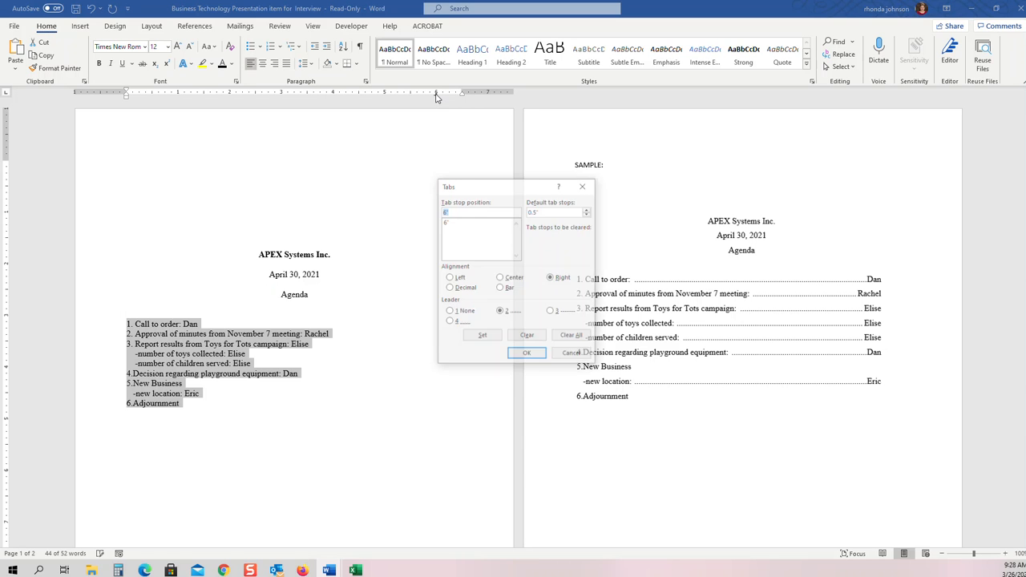
{"action": "left_click", "coordinate": [574, 337]}
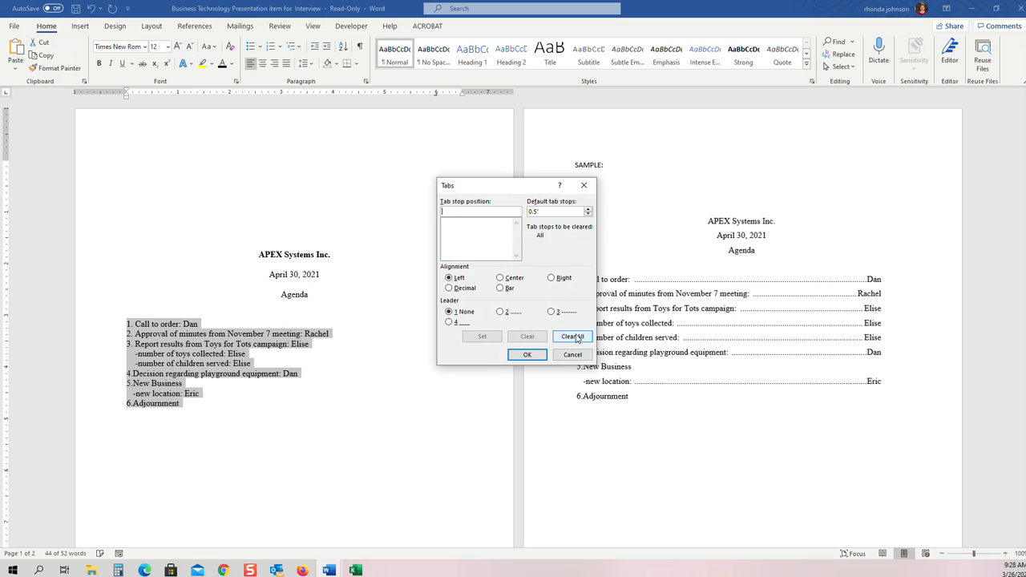
{"action": "left_click", "coordinate": [526, 354]}
{"action": "left_click", "coordinate": [398, 350]}
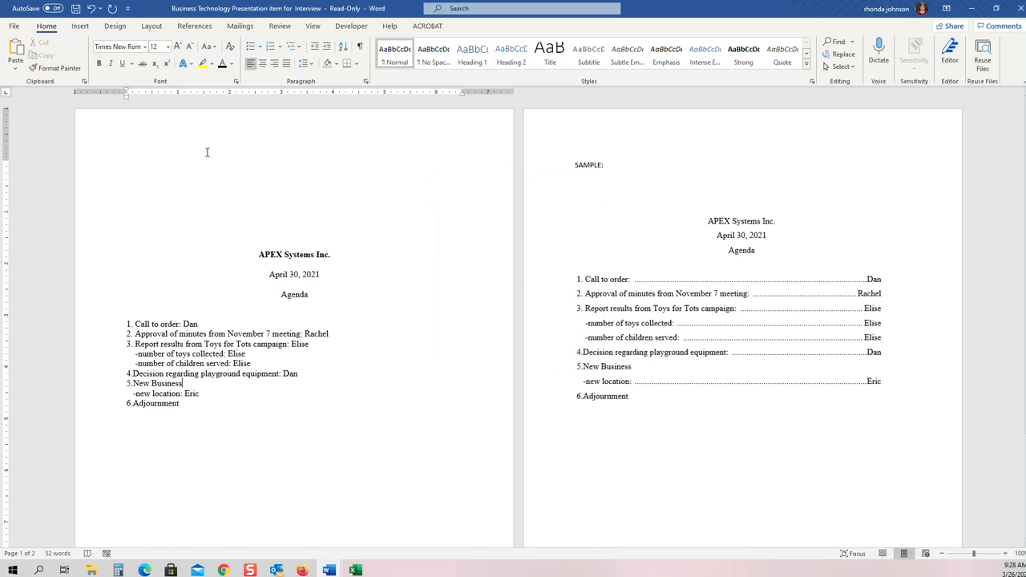
- Add a right-aligned tab stop at 6" with dot leader style 2 to all the agenda items
{"action": "left_click_drag", "start_coordinate": [180, 403], "coordinate": [127, 322]}
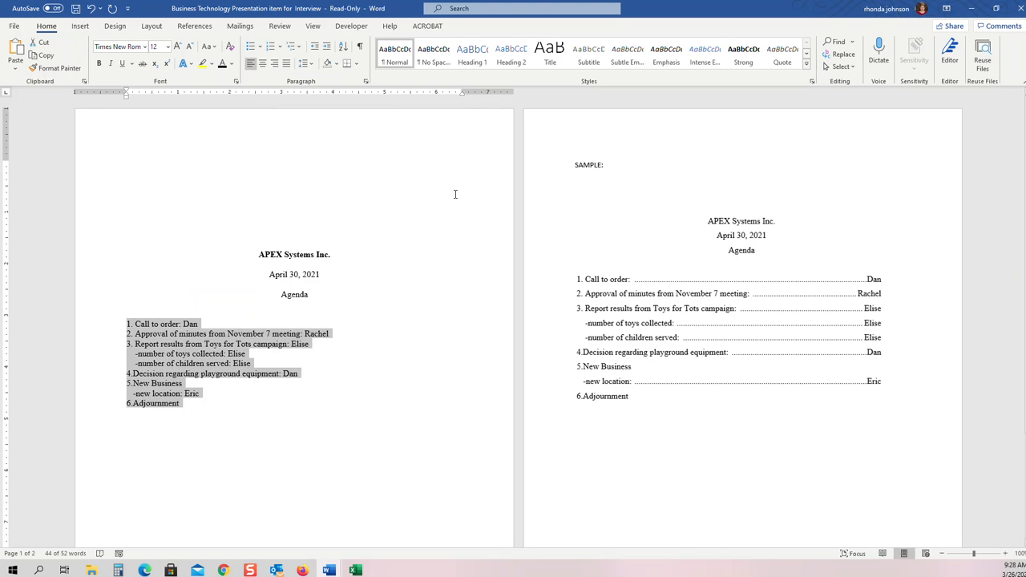
{"action": "left_click", "coordinate": [436, 92]}
{"action": "double_click", "coordinate": [436, 92]}
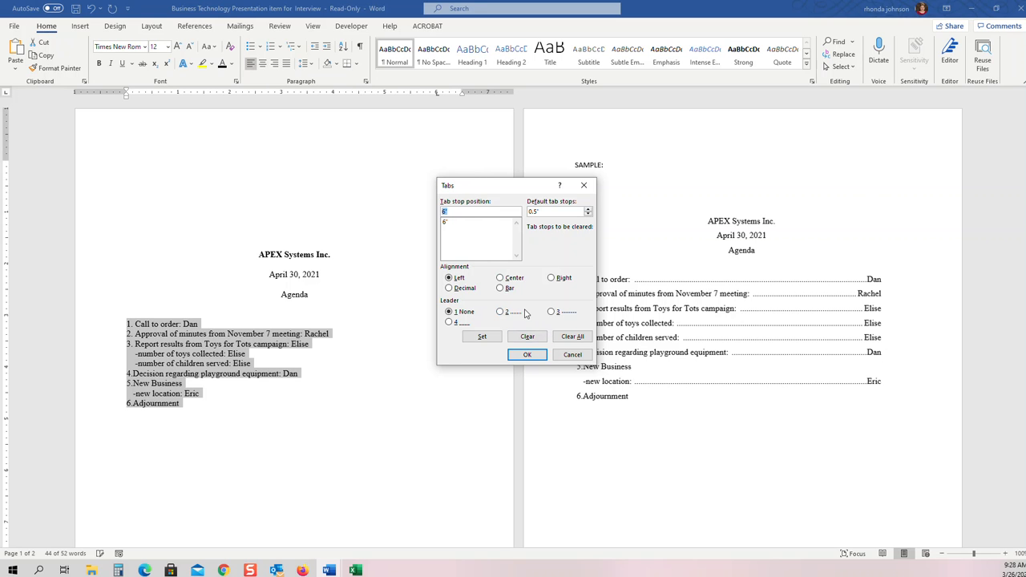
{"action": "left_click", "coordinate": [551, 278]}
{"action": "left_click", "coordinate": [500, 312]}
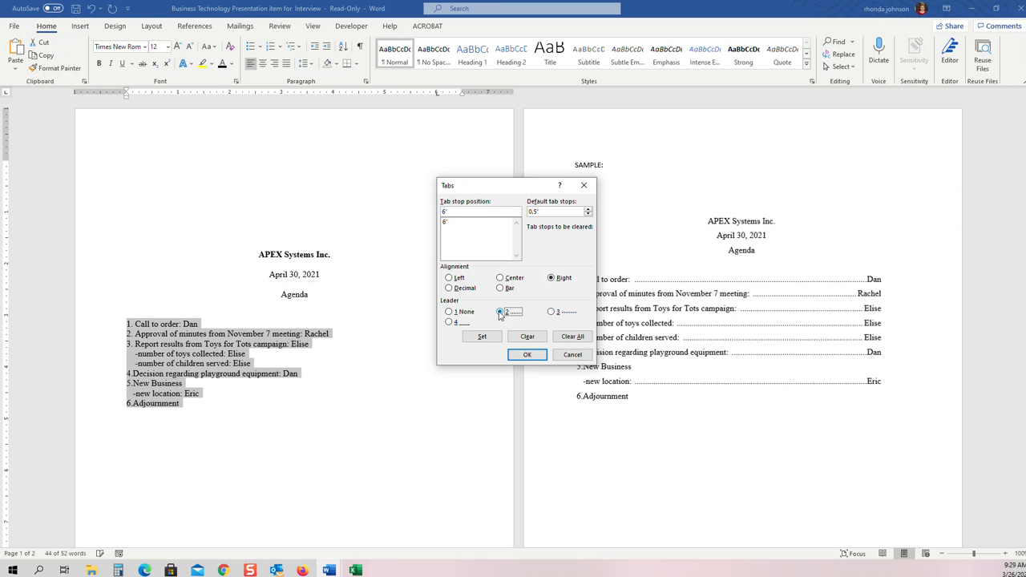
{"action": "left_click", "coordinate": [537, 358]}
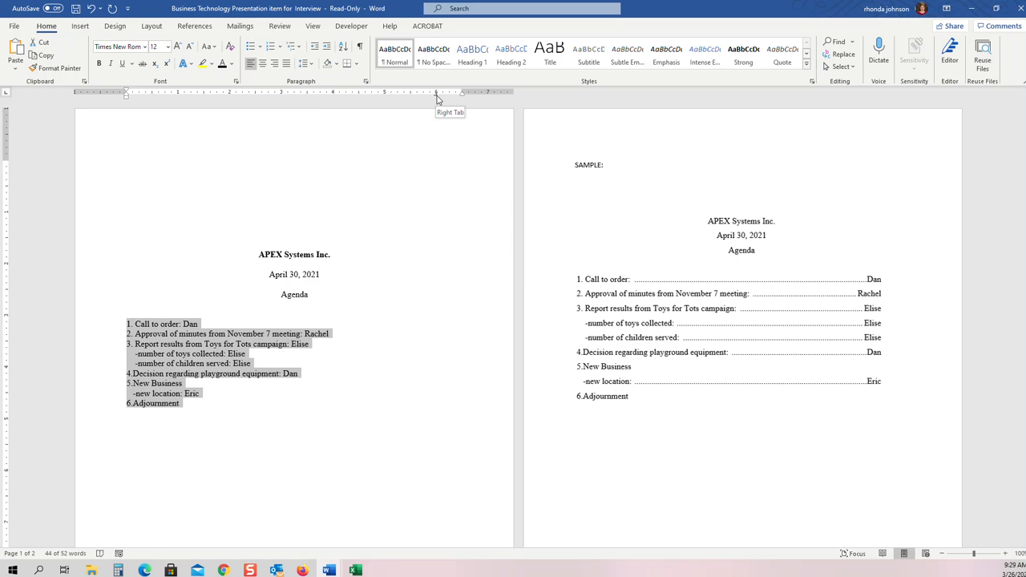
- Cycle the ruler's tab selector through the available tab types
{"action": "left_click", "coordinate": [7, 96]}
{"action": "left_click", "coordinate": [7, 97]}
{"action": "left_click", "coordinate": [8, 97]}
{"action": "left_click", "coordinate": [7, 97]}
{"action": "left_click", "coordinate": [8, 97]}
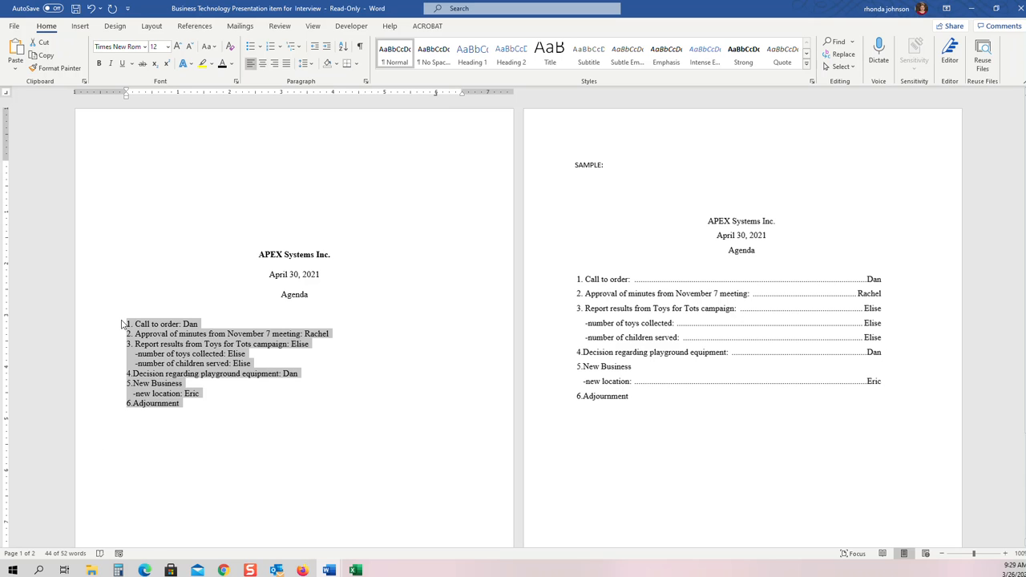
- Insert a tab before the person's name in agenda items 1, 2 and 3, and check their alignment against the 6" tab stop
{"action": "left_click", "coordinate": [192, 435]}
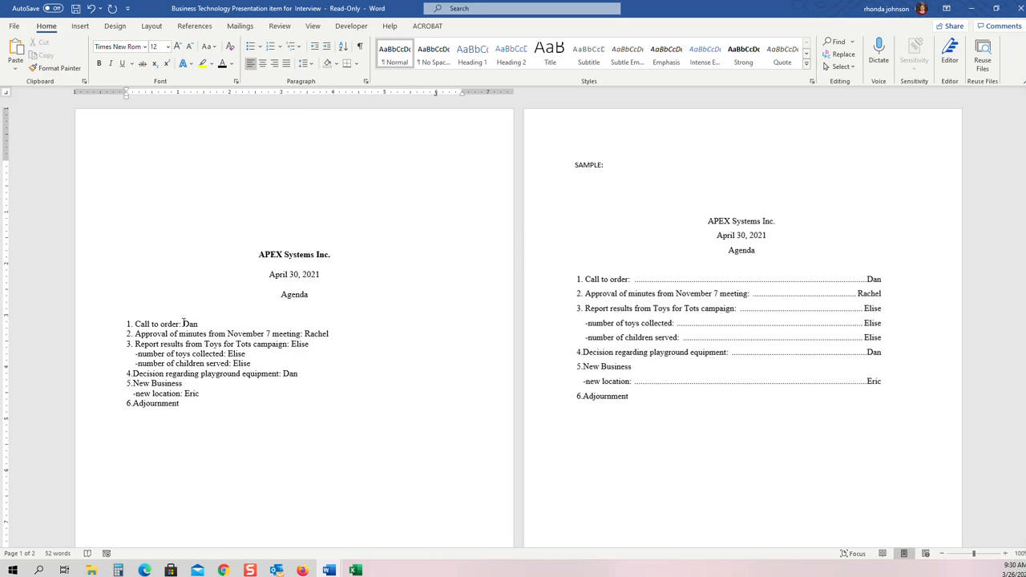
{"action": "key", "text": "Tab"}
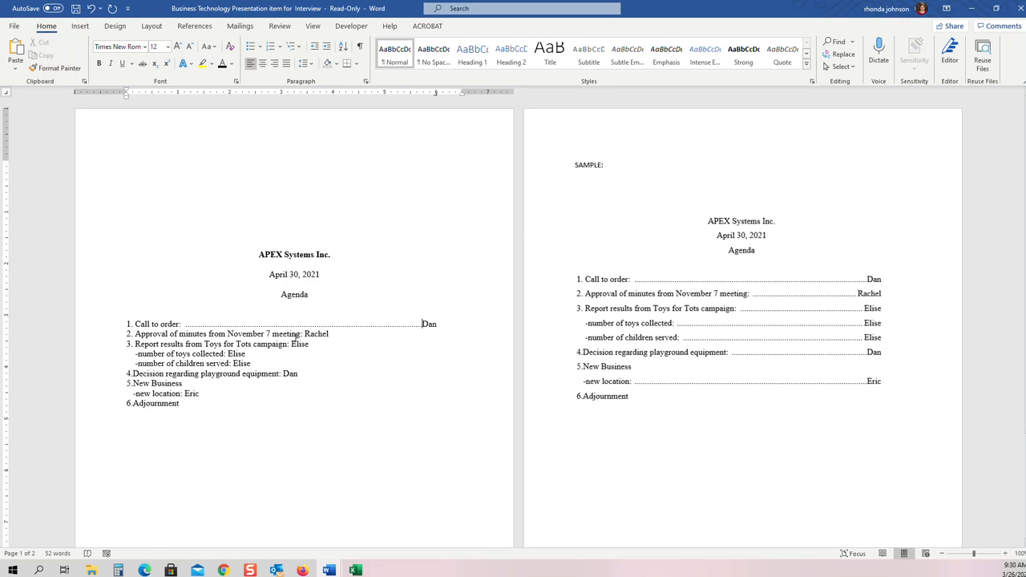
{"action": "left_click", "coordinate": [305, 334]}
{"action": "key", "text": "Tab"}
{"action": "left_click", "coordinate": [291, 343]}
{"action": "key", "text": "Tab"}
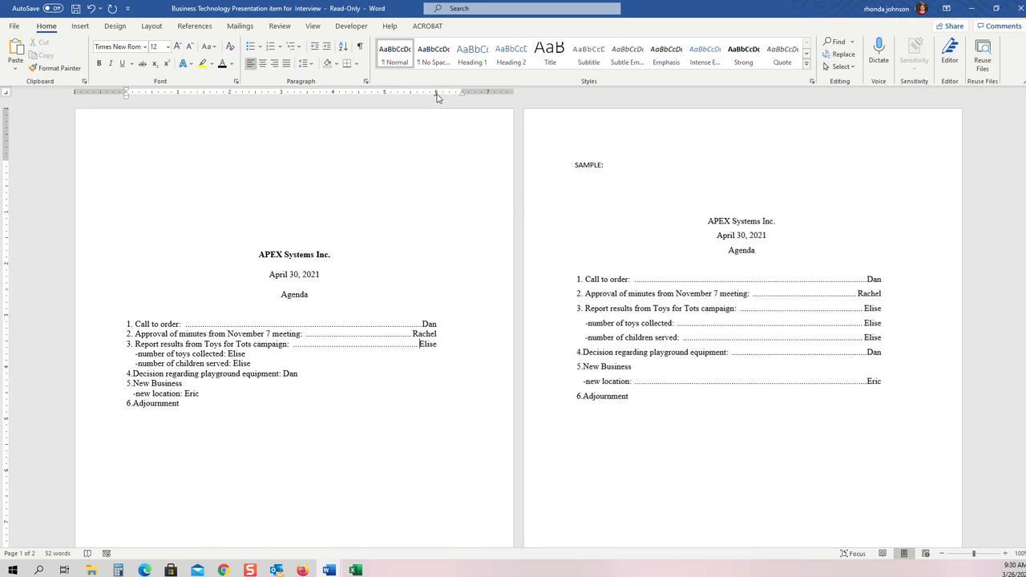
{"action": "left_click_drag", "start_coordinate": [436, 95], "coordinate": [437, 95]}
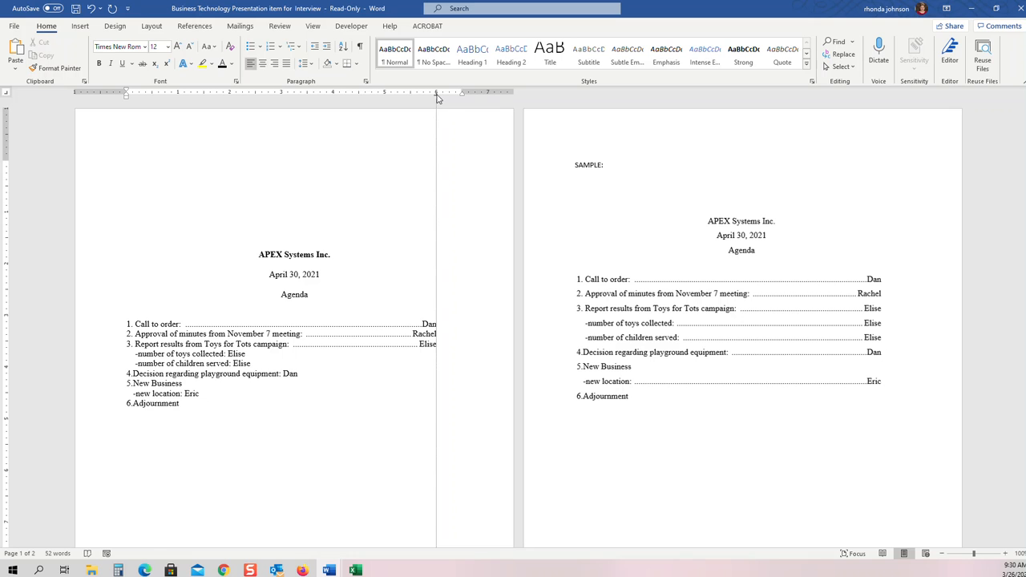
{"action": "left_click_drag", "start_coordinate": [437, 97], "coordinate": [437, 97]}
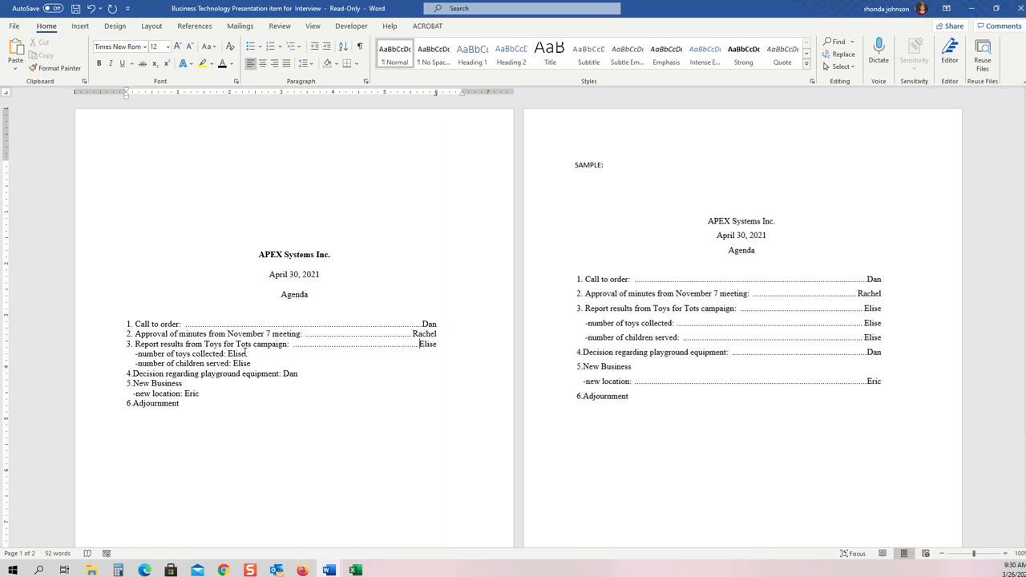
- Insert a tab before the person's name in both sub-items of item 3, in item 4 and in "-new location"
{"action": "left_click", "coordinate": [228, 353]}
{"action": "key", "text": "Tab"}
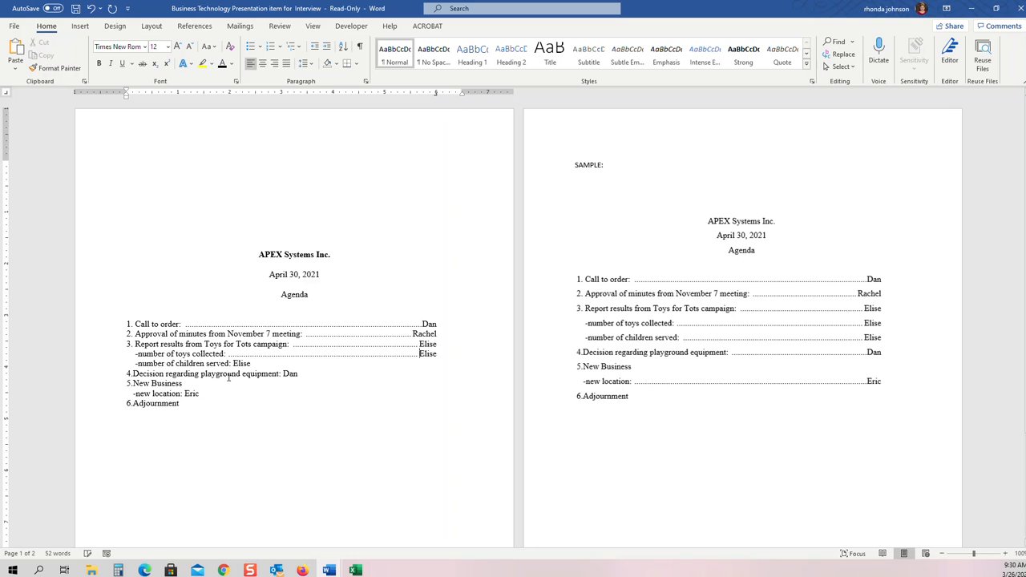
{"action": "left_click", "coordinate": [234, 363]}
{"action": "key", "text": "Tab"}
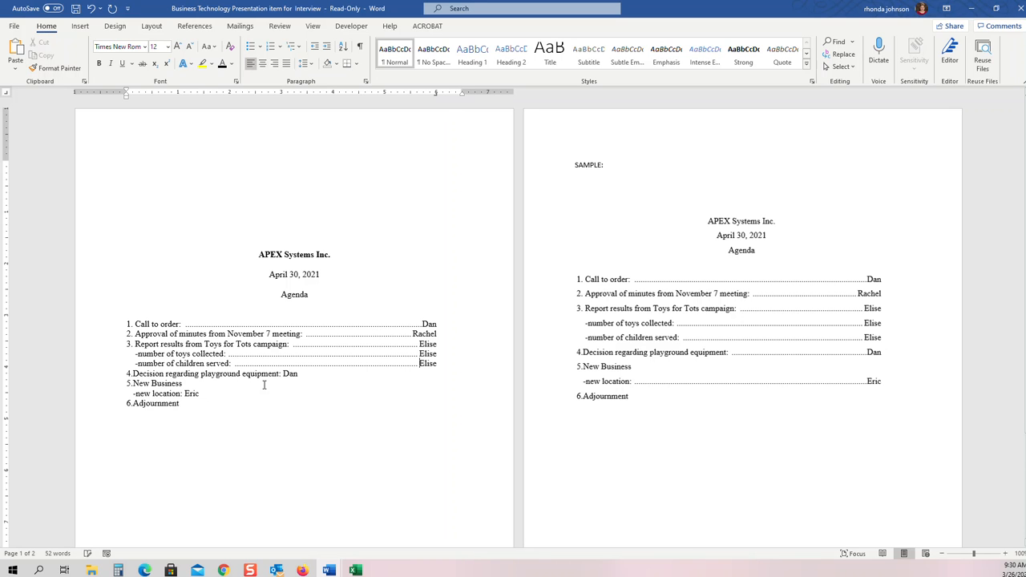
{"action": "left_click", "coordinate": [282, 374]}
{"action": "key", "text": "Tab"}
{"action": "left_click", "coordinate": [186, 393]}
{"action": "key", "text": "Tab"}
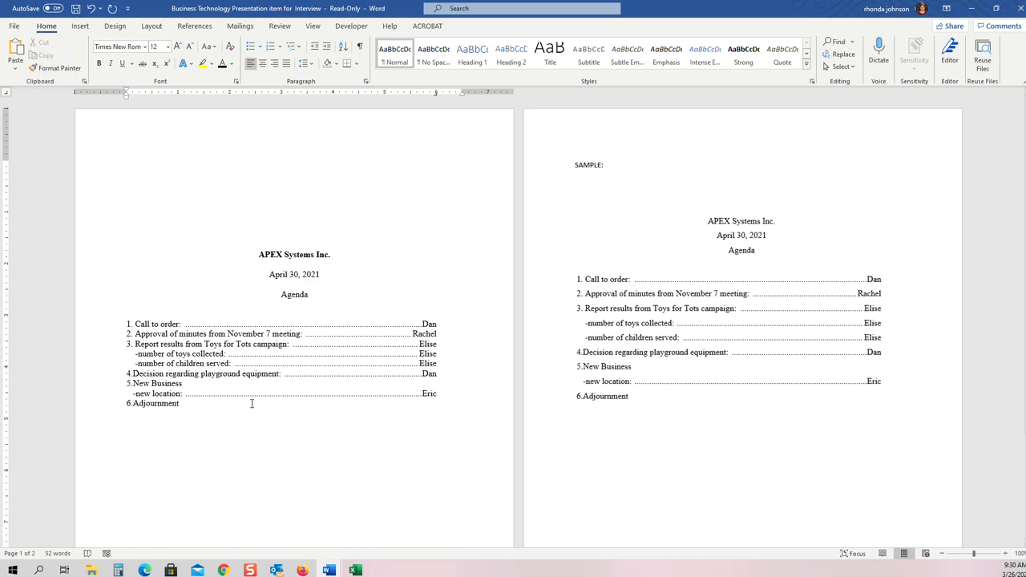
- Set the line spacing of all agenda items, from "1. Call to order" through "6.Adjournment", to 1.5 lines
{"action": "scroll", "coordinate": [284, 402], "scroll_direction": "down", "scroll_amount": 1}
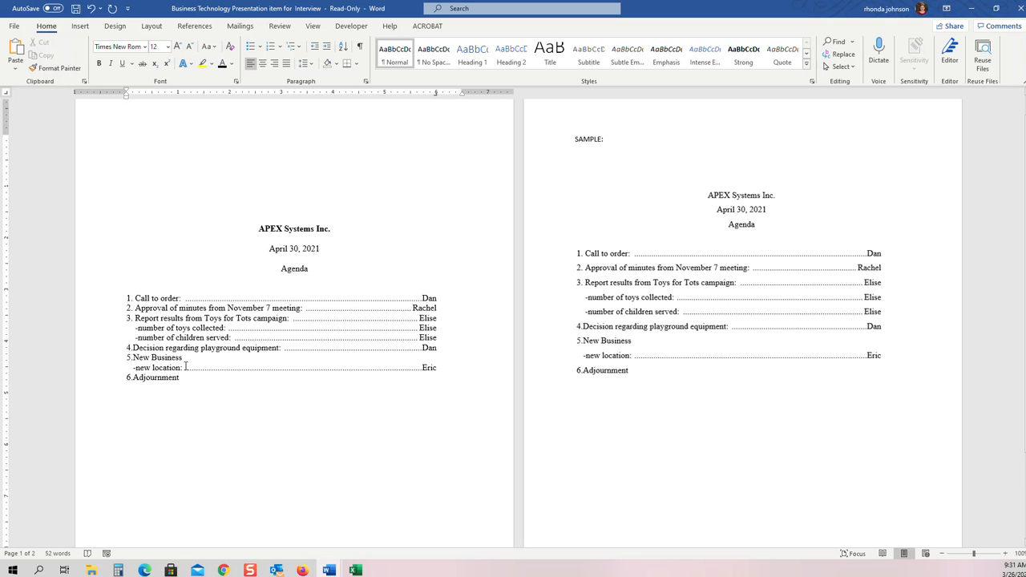
{"action": "left_click_drag", "start_coordinate": [181, 377], "coordinate": [110, 301]}
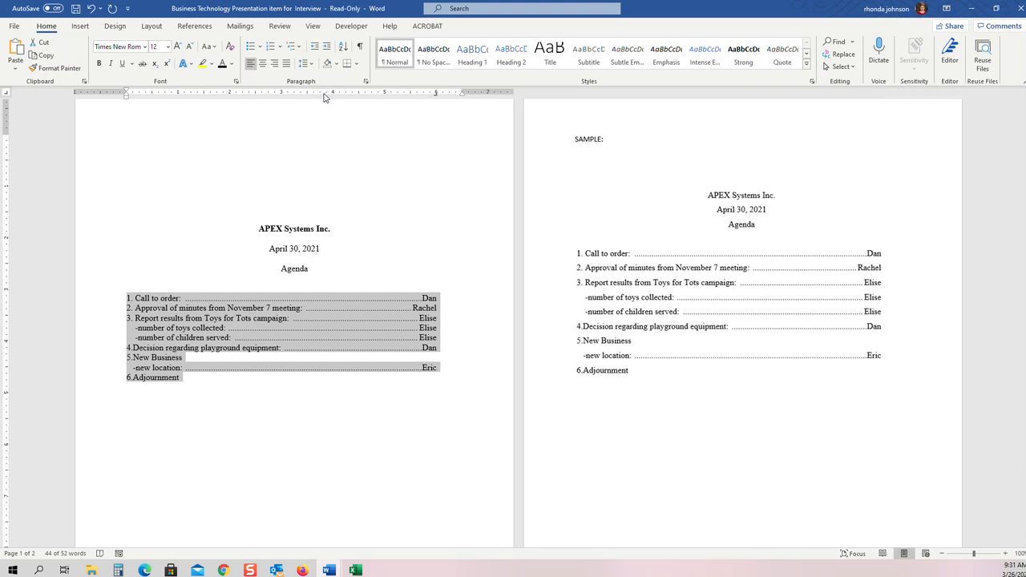
{"action": "left_click", "coordinate": [365, 82]}
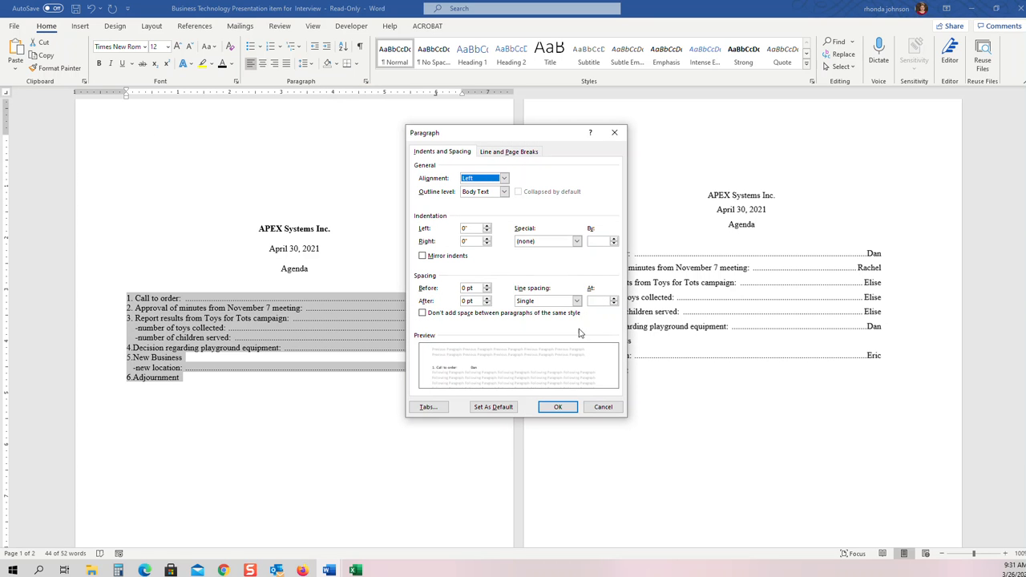
{"action": "left_click", "coordinate": [577, 302]}
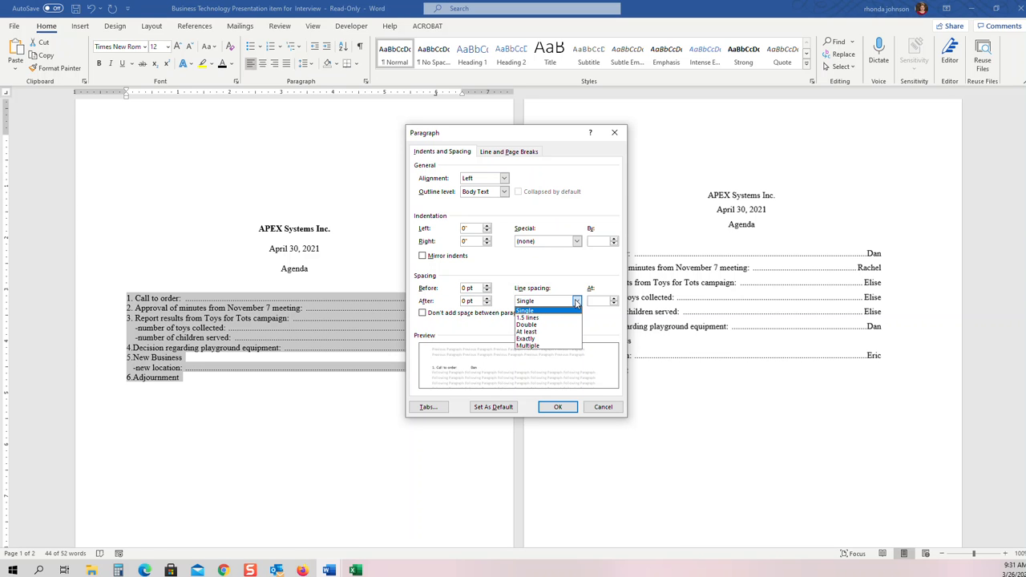
{"action": "left_click", "coordinate": [538, 318]}
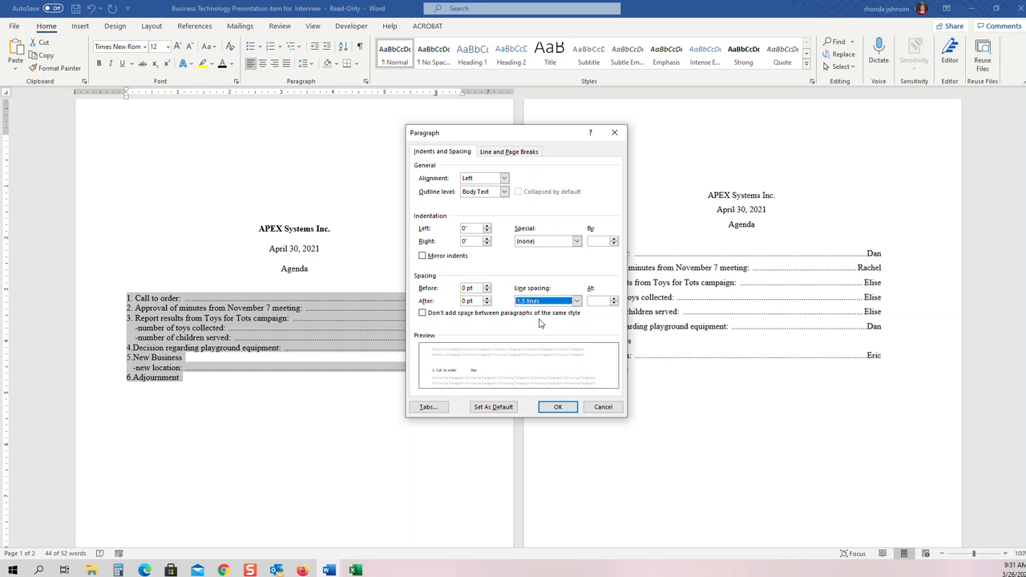
{"action": "left_click", "coordinate": [558, 407]}
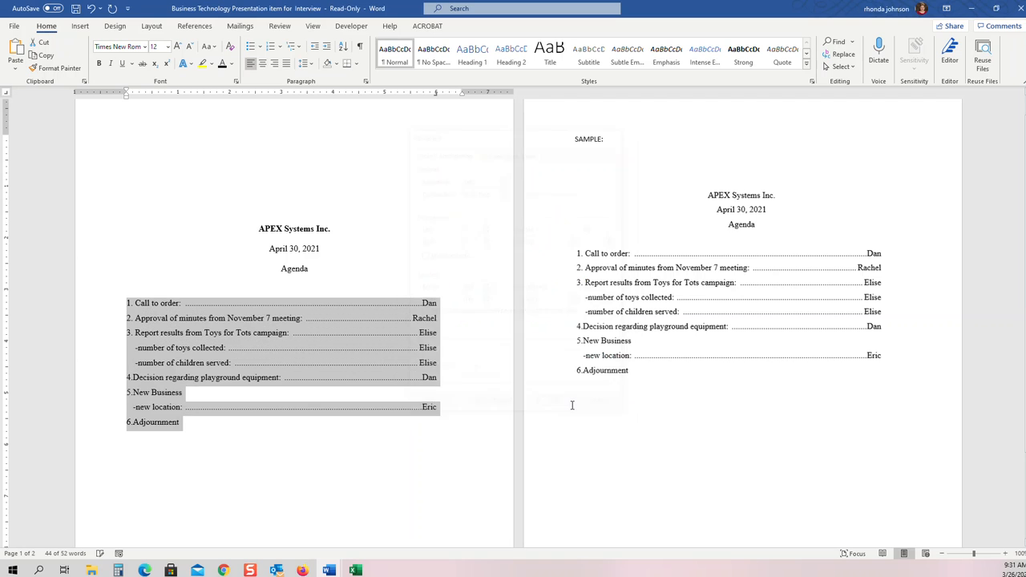
{"action": "left_click", "coordinate": [473, 443]}
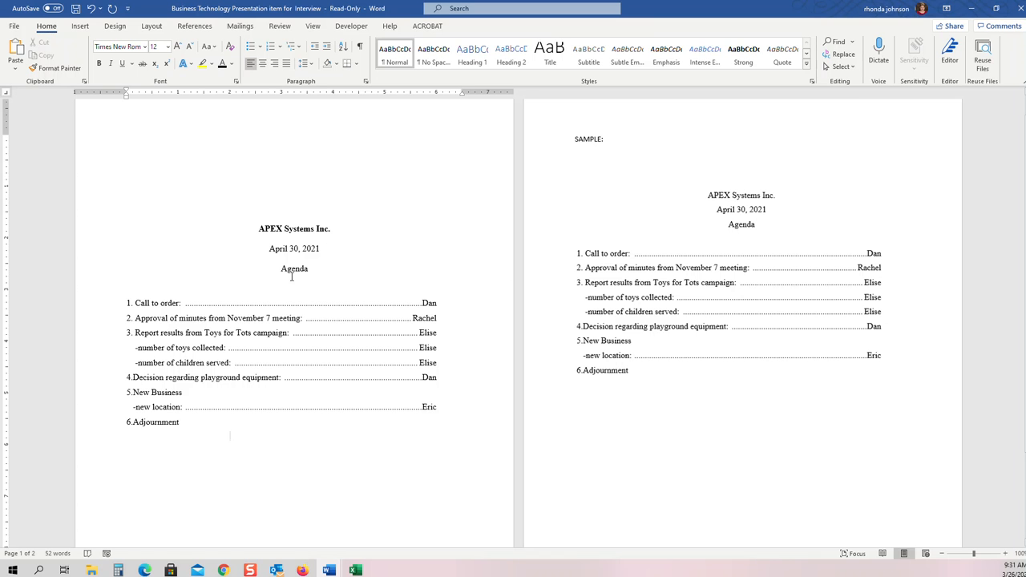
- Review the finished agenda and compare it with the sample page in the print preview
{"action": "scroll", "coordinate": [392, 359], "scroll_direction": "up", "scroll_amount": 1}
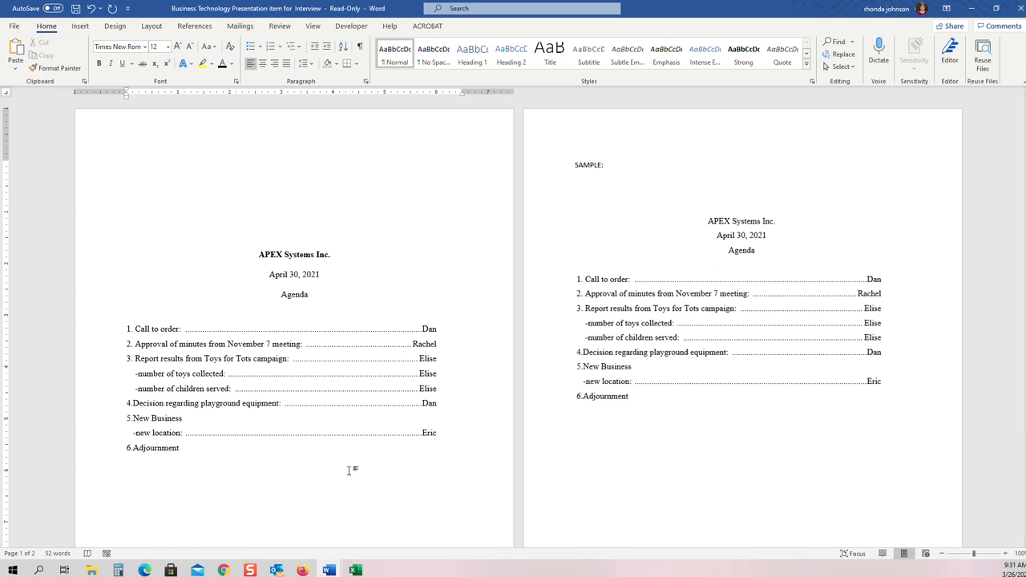
{"action": "scroll", "coordinate": [370, 516], "scroll_direction": "down", "scroll_amount": 3}
{"action": "scroll", "coordinate": [370, 515], "scroll_direction": "down", "scroll_amount": 3}
{"action": "scroll", "coordinate": [247, 323], "scroll_direction": "up", "scroll_amount": 3}
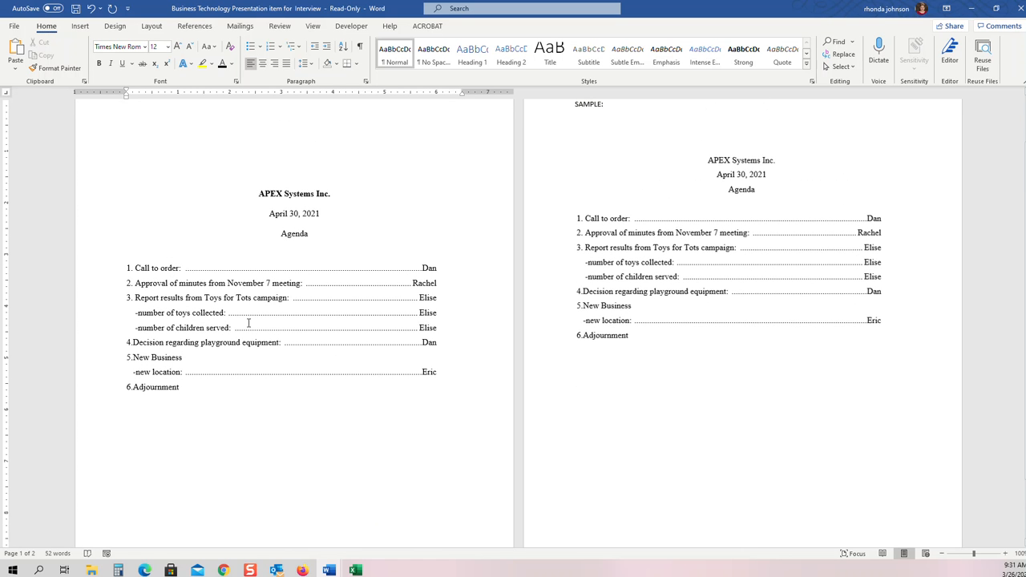
{"action": "left_click", "coordinate": [14, 27]}
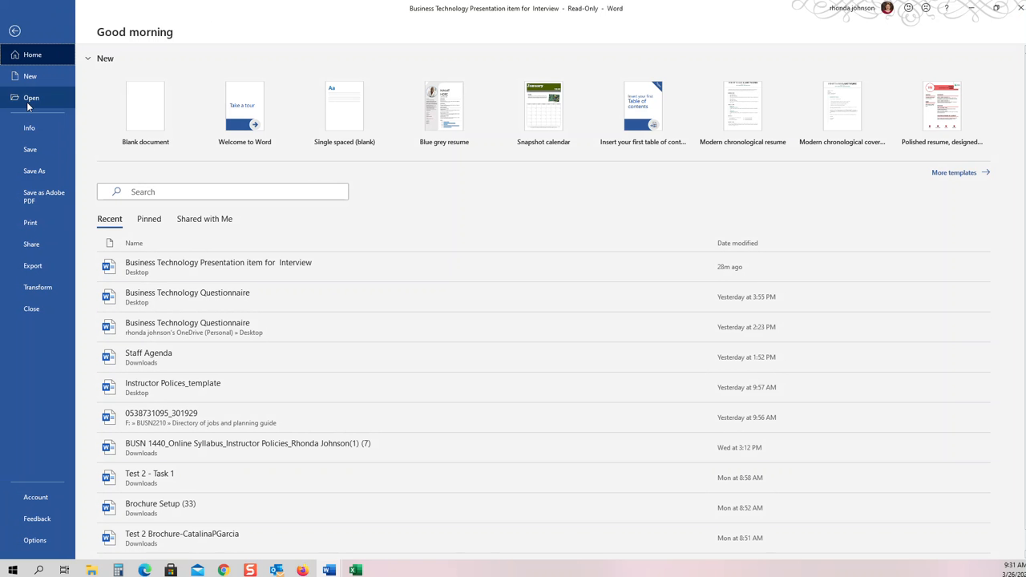
{"action": "left_click", "coordinate": [30, 224]}
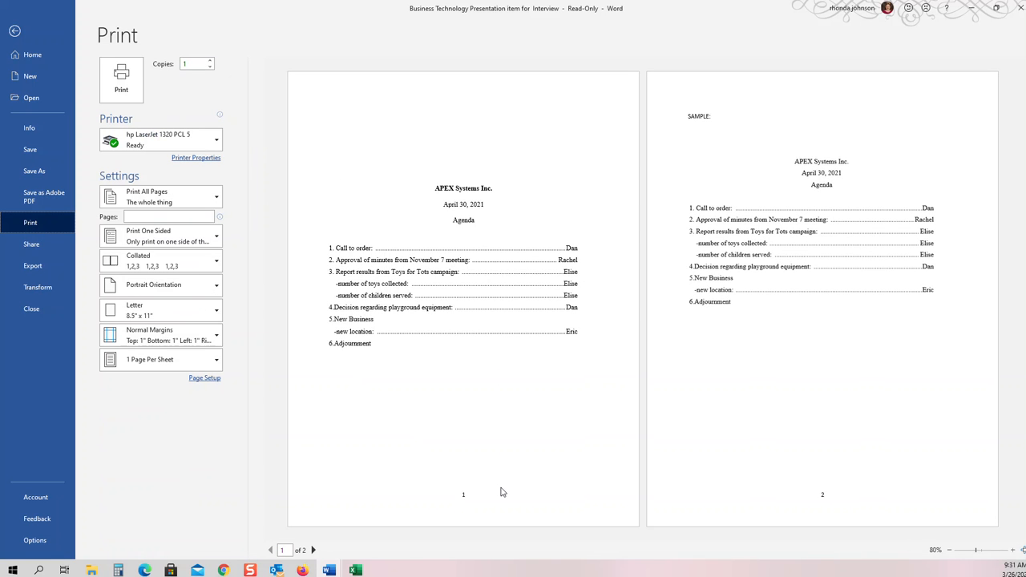
{"action": "left_click", "coordinate": [807, 245]}
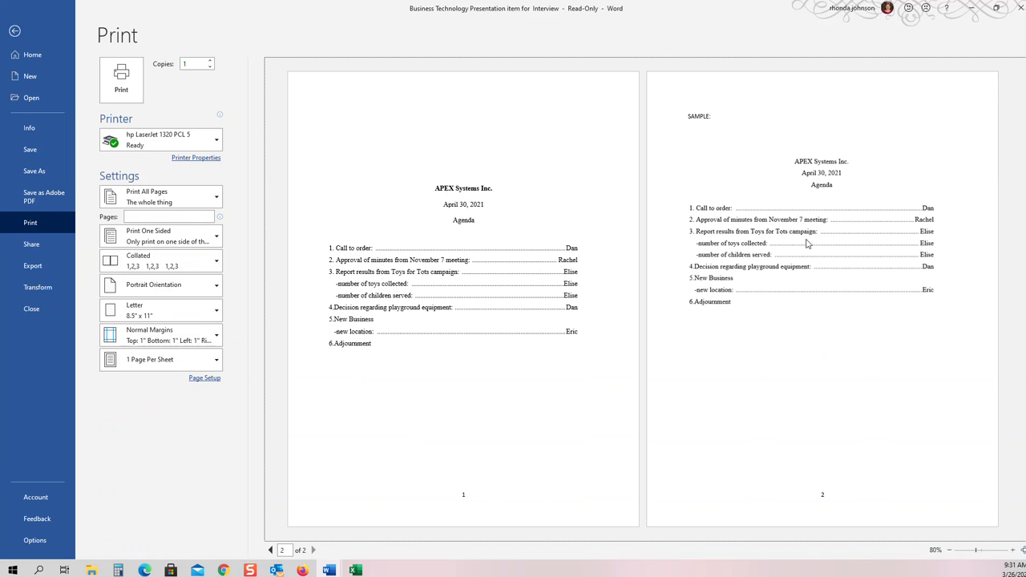